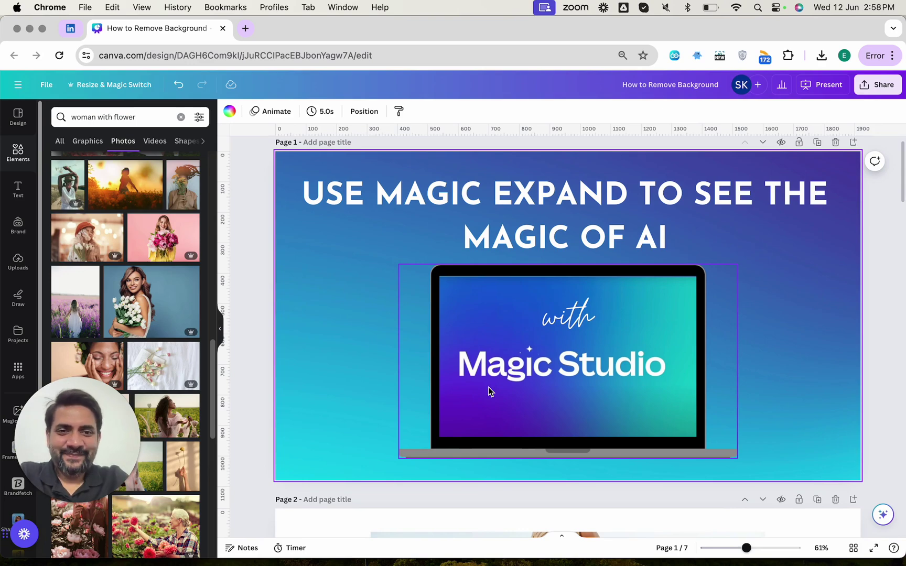
- Run Magic Expand at 16:9 on page 3's photo of the man walking his pet
{"action": "scroll", "coordinate": [488, 387], "scroll_direction": "down", "scroll_amount": 9}
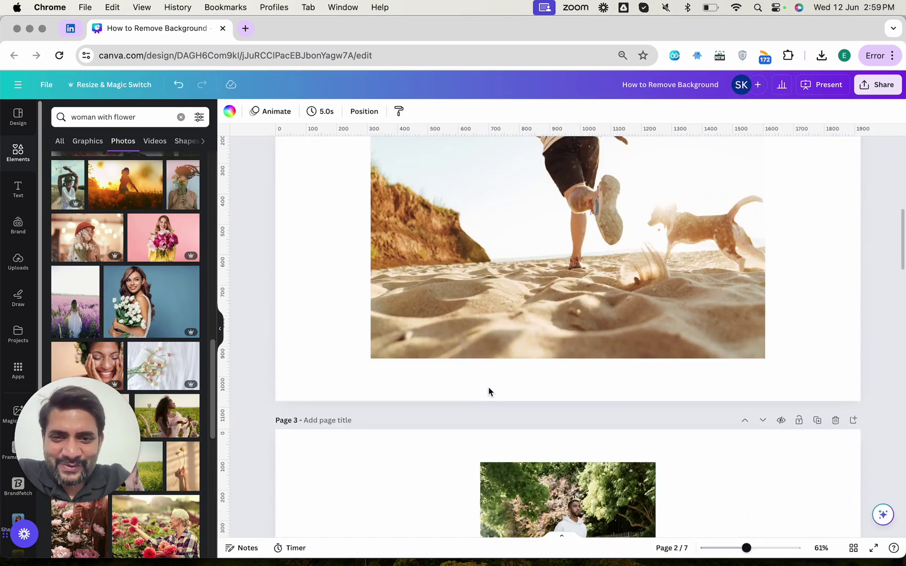
{"action": "scroll", "coordinate": [489, 391], "scroll_direction": "up", "scroll_amount": 2}
{"action": "scroll", "coordinate": [488, 390], "scroll_direction": "down", "scroll_amount": 4}
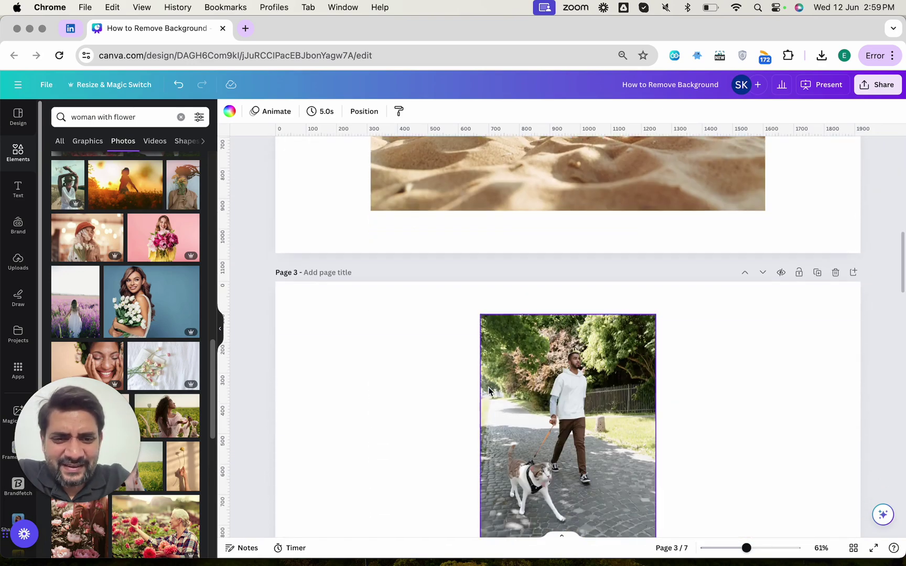
{"action": "scroll", "coordinate": [489, 387], "scroll_direction": "down", "scroll_amount": 4}
{"action": "left_click", "coordinate": [514, 388]}
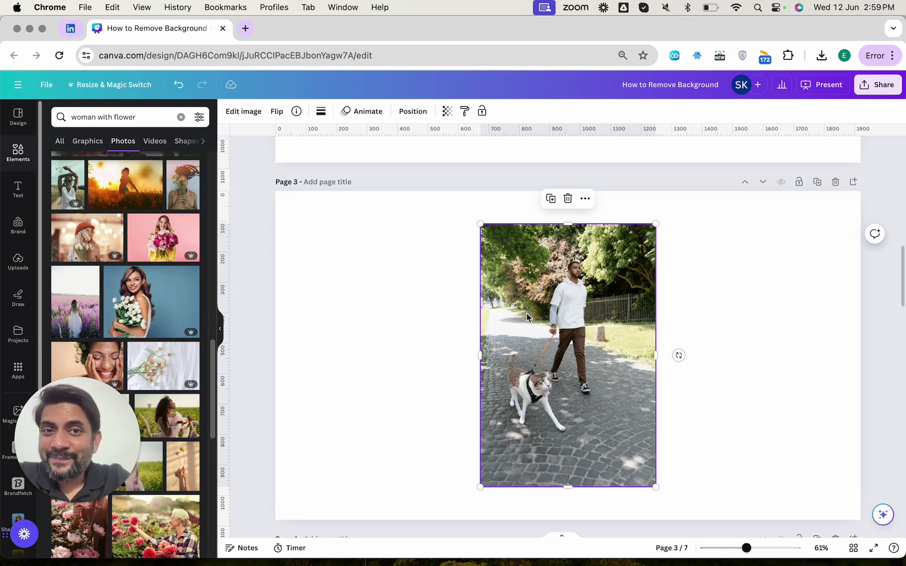
{"action": "left_click", "coordinate": [254, 119]}
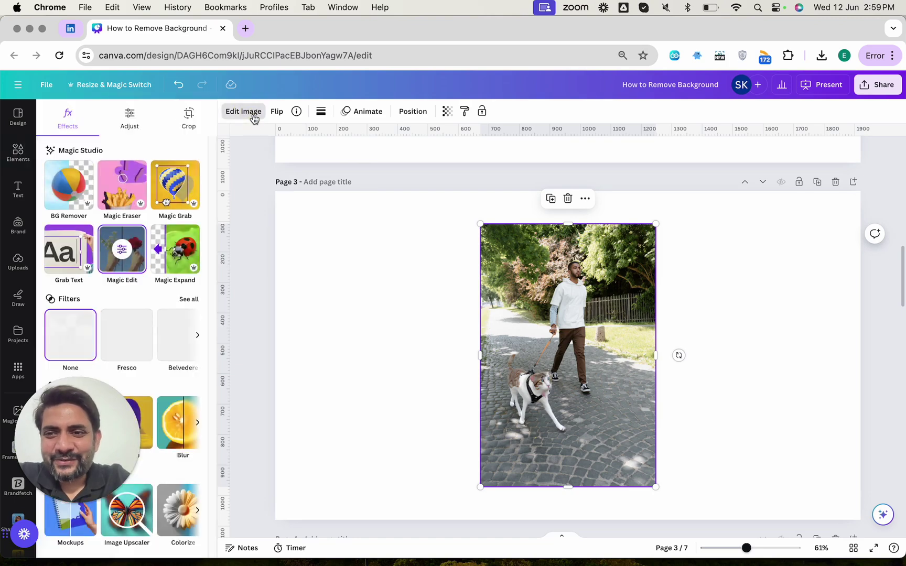
{"action": "left_click", "coordinate": [179, 258]}
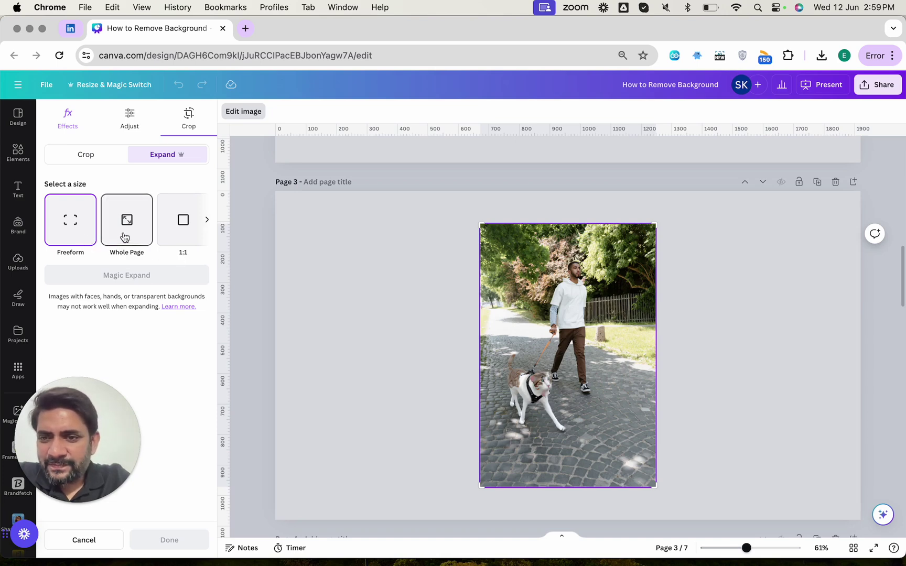
{"action": "left_click", "coordinate": [206, 220]}
{"action": "left_click", "coordinate": [207, 220]}
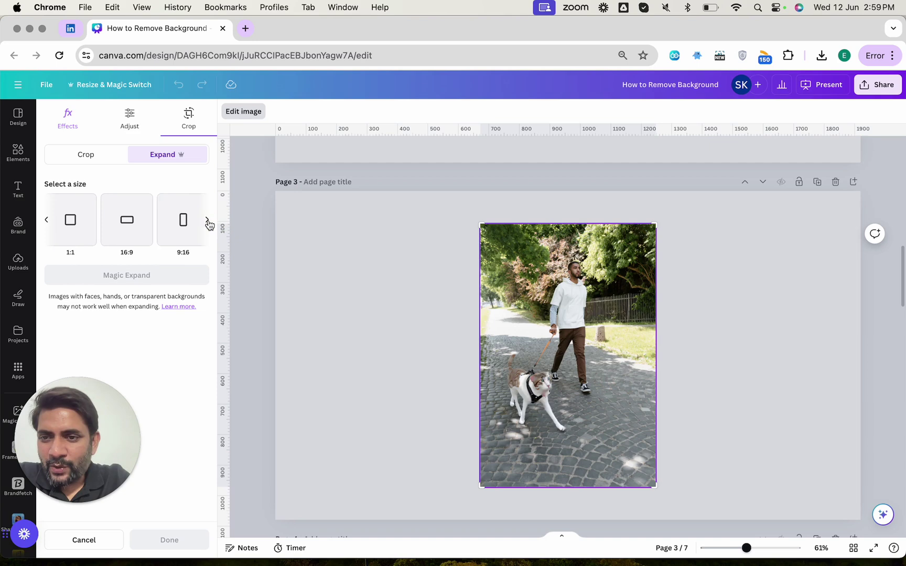
{"action": "left_click", "coordinate": [130, 229]}
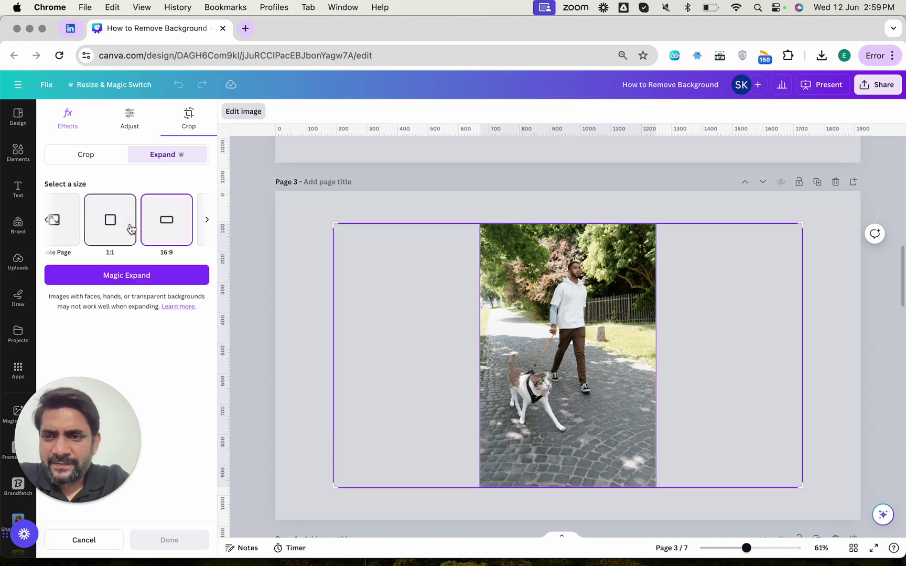
{"action": "left_click", "coordinate": [127, 275]}
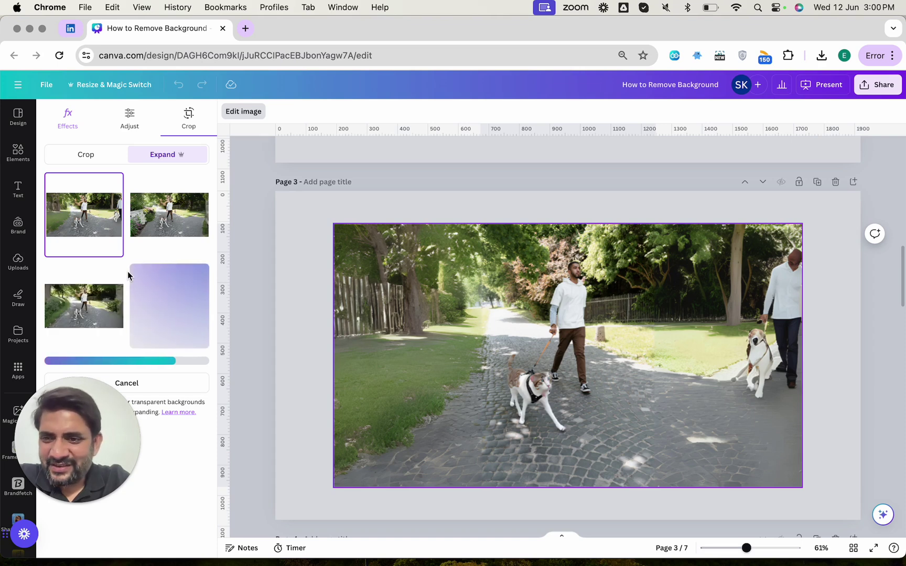
- Preview the other expansion results, apply the fourth one, and enlarge the expanded photo to fill page 3
{"action": "left_click", "coordinate": [149, 227]}
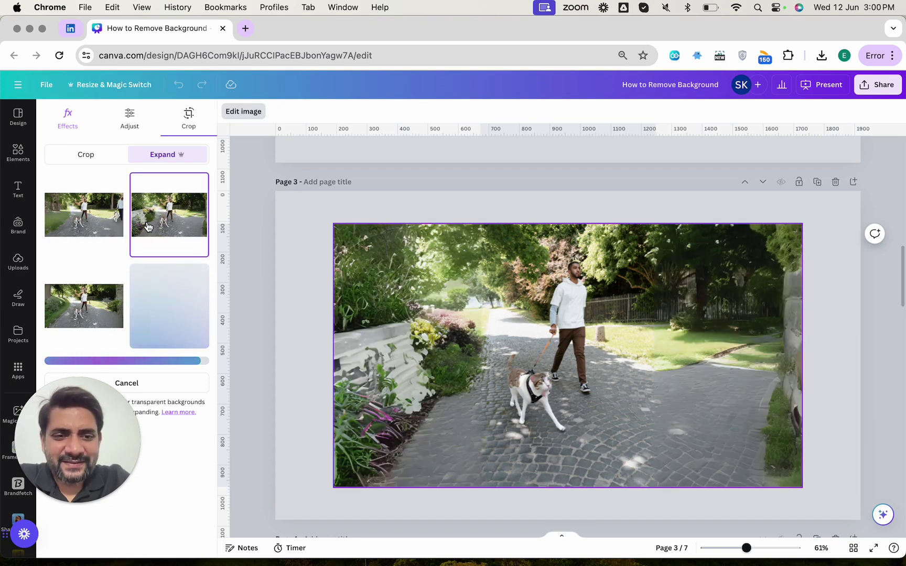
{"action": "left_click", "coordinate": [68, 308]}
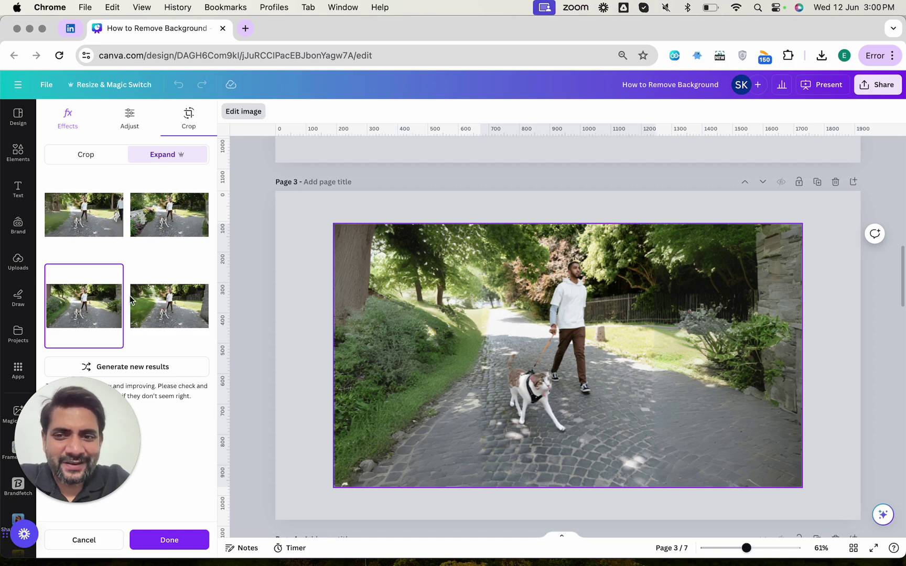
{"action": "left_click", "coordinate": [147, 300]}
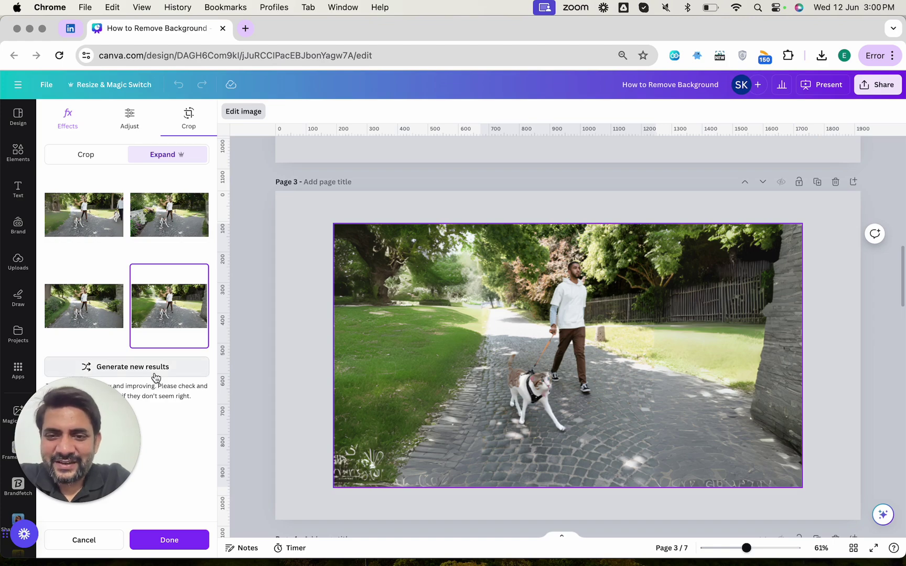
{"action": "left_click", "coordinate": [167, 540]}
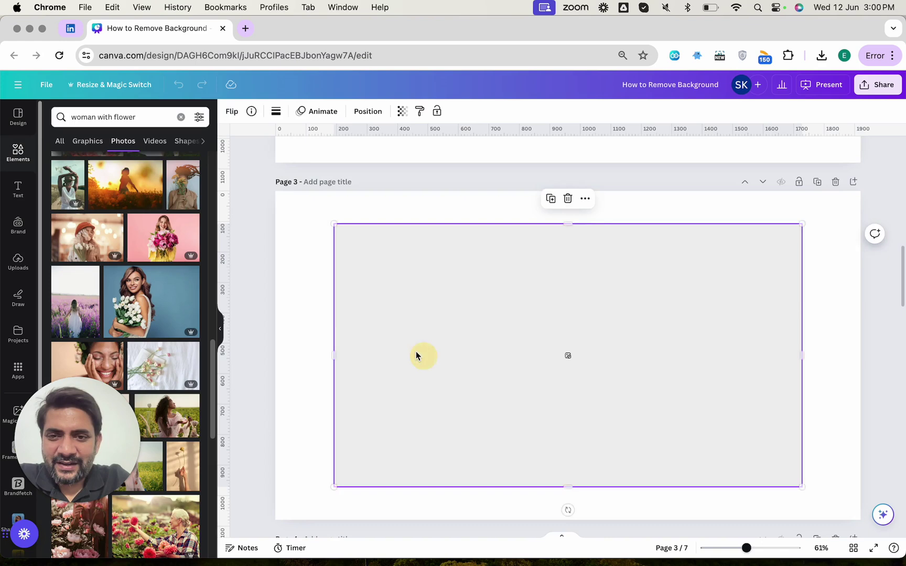
{"action": "left_click_drag", "start_coordinate": [415, 352], "coordinate": [372, 325]}
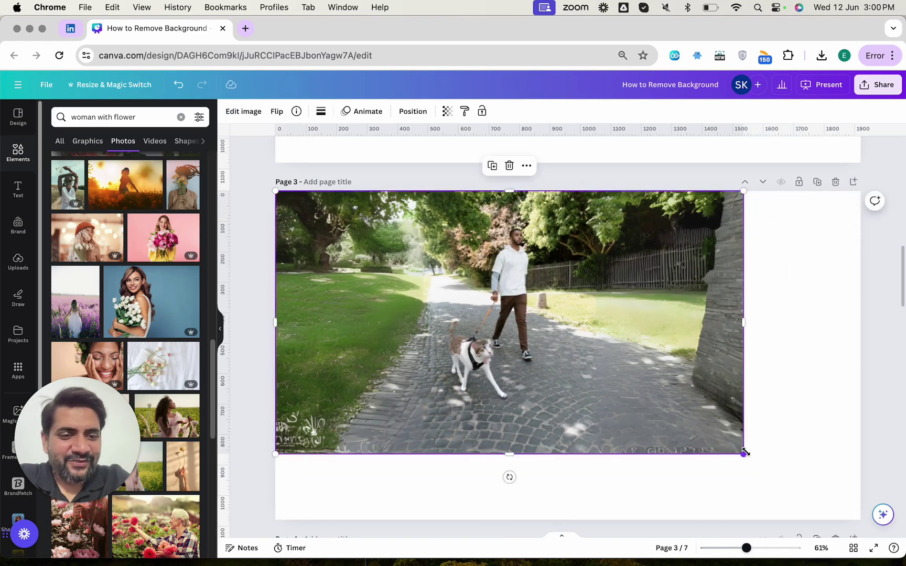
{"action": "left_click_drag", "start_coordinate": [744, 451], "coordinate": [872, 501]}
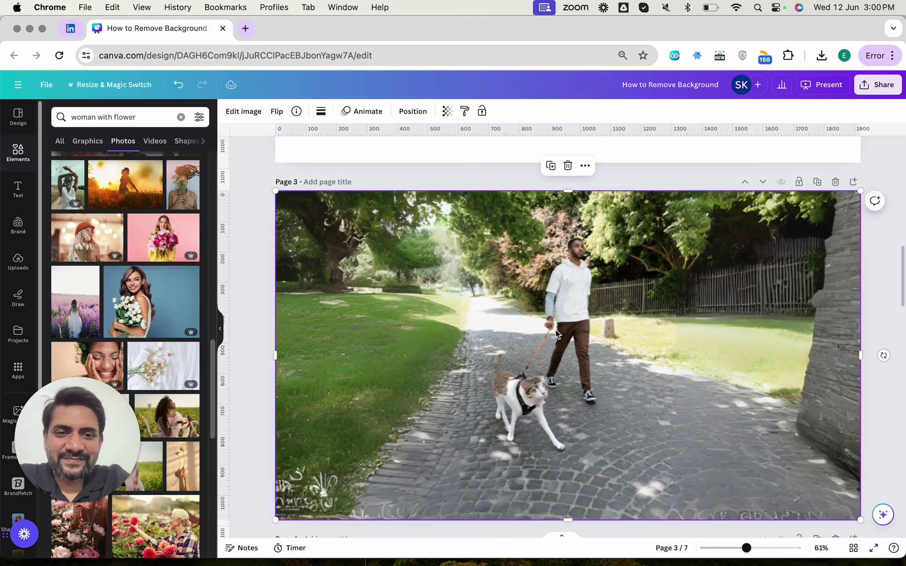
- Run Magic Expand at Whole Page size on page 7's photo of the man in front of the windmills
{"action": "scroll", "coordinate": [658, 352], "scroll_direction": "down", "scroll_amount": 10}
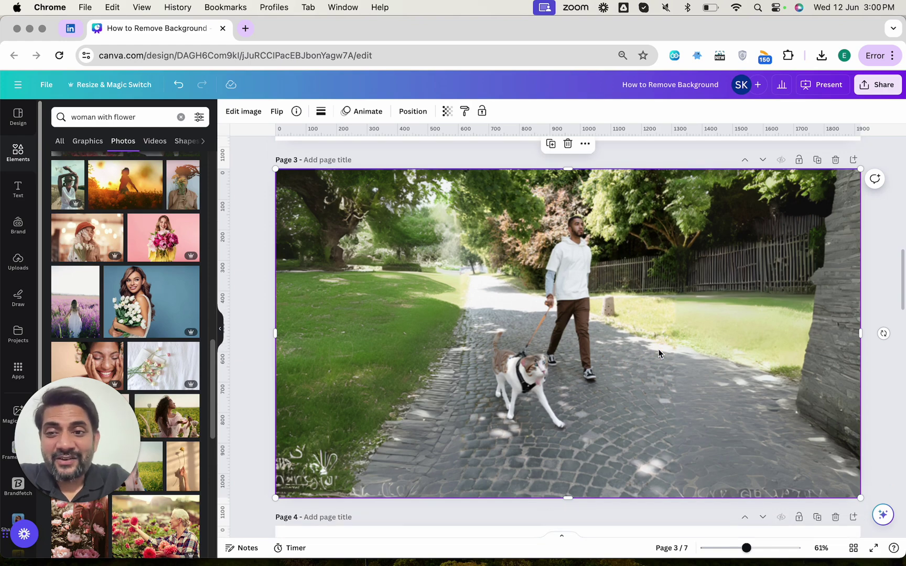
{"action": "scroll", "coordinate": [658, 353], "scroll_direction": "down", "scroll_amount": 20}
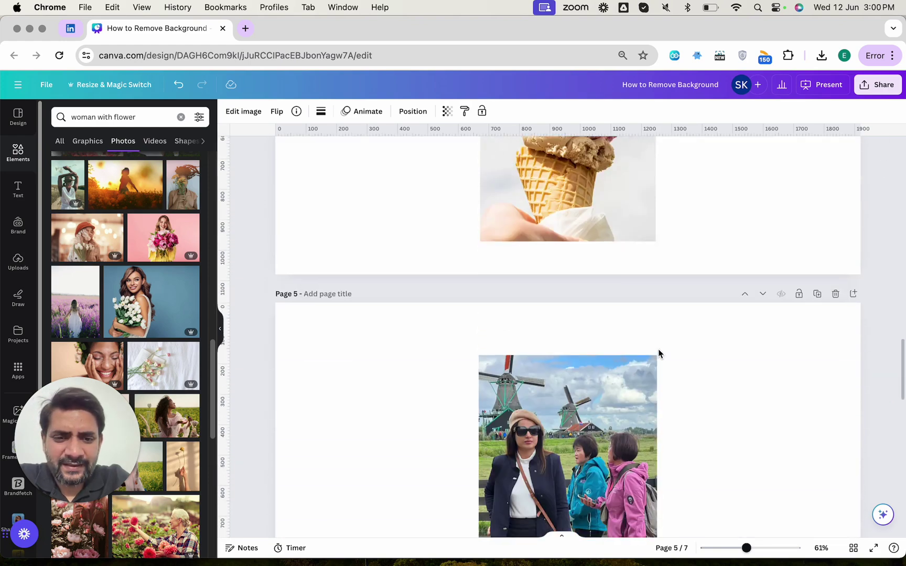
{"action": "scroll", "coordinate": [658, 353], "scroll_direction": "down", "scroll_amount": 11}
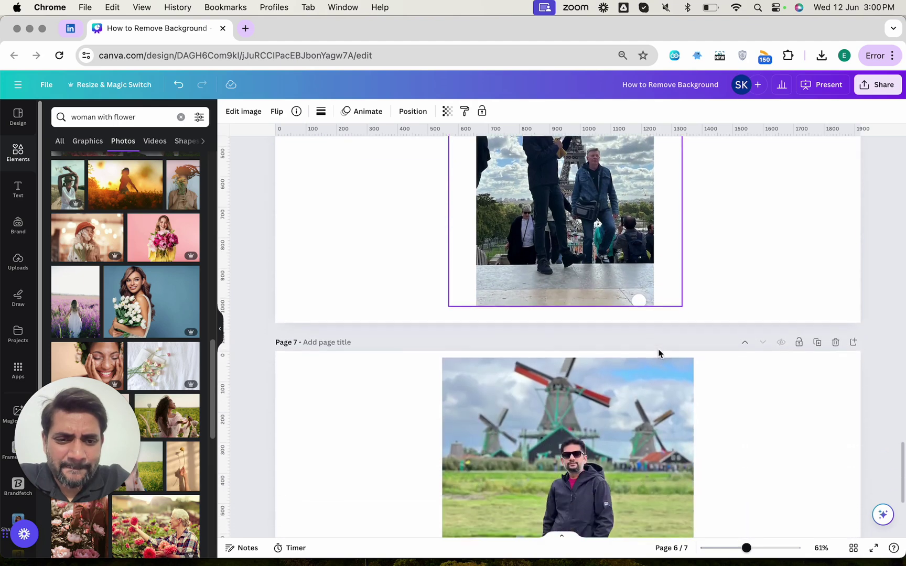
{"action": "left_click", "coordinate": [632, 349]}
{"action": "scroll", "coordinate": [632, 348], "scroll_direction": "down", "scroll_amount": 2}
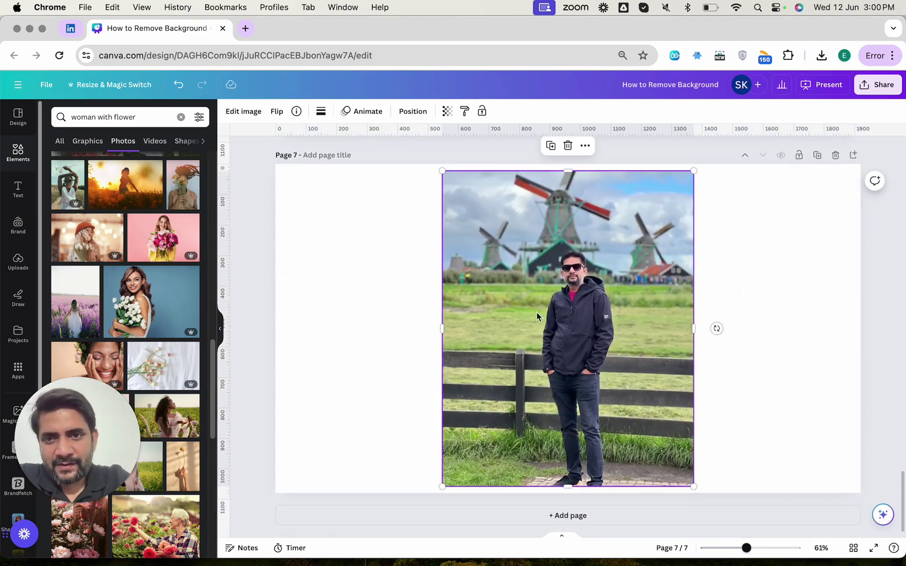
{"action": "left_click", "coordinate": [247, 112]}
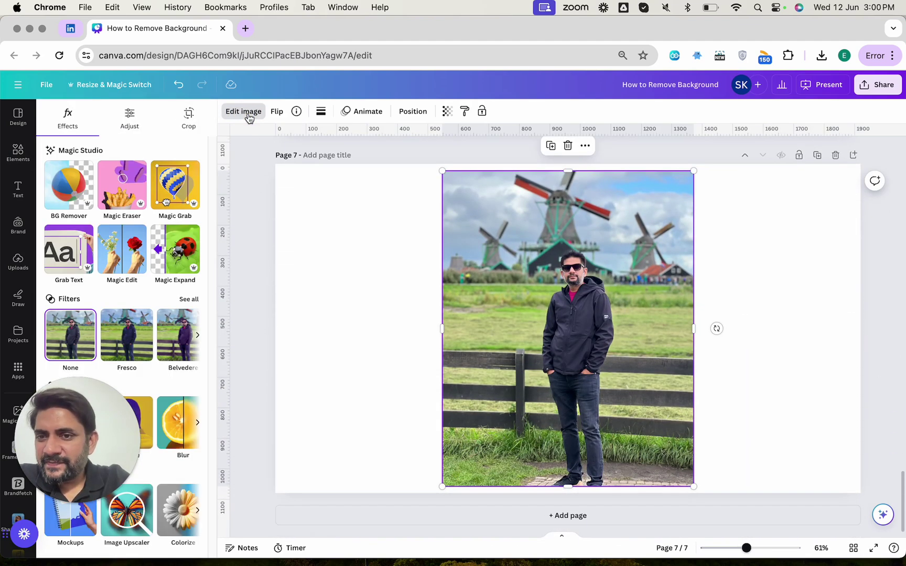
{"action": "left_click", "coordinate": [181, 245]}
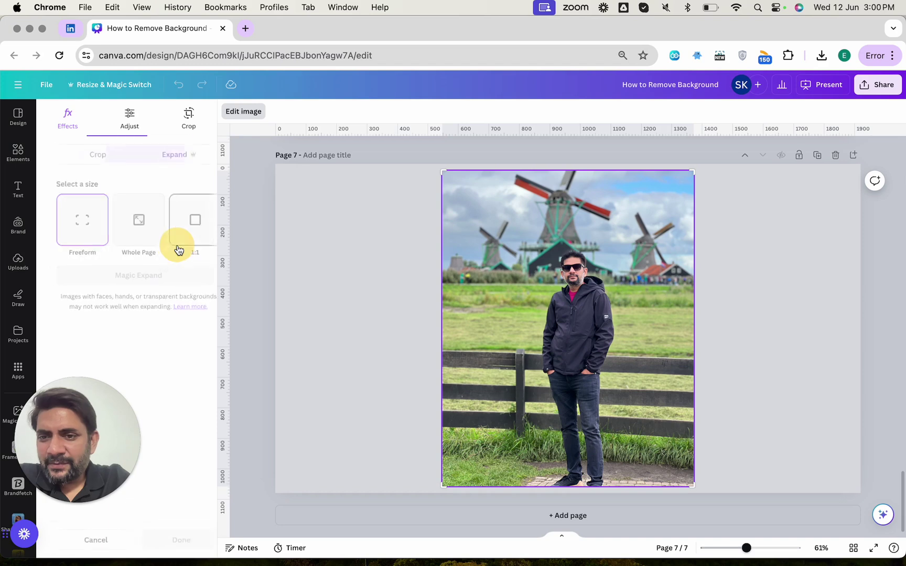
{"action": "left_click", "coordinate": [138, 241]}
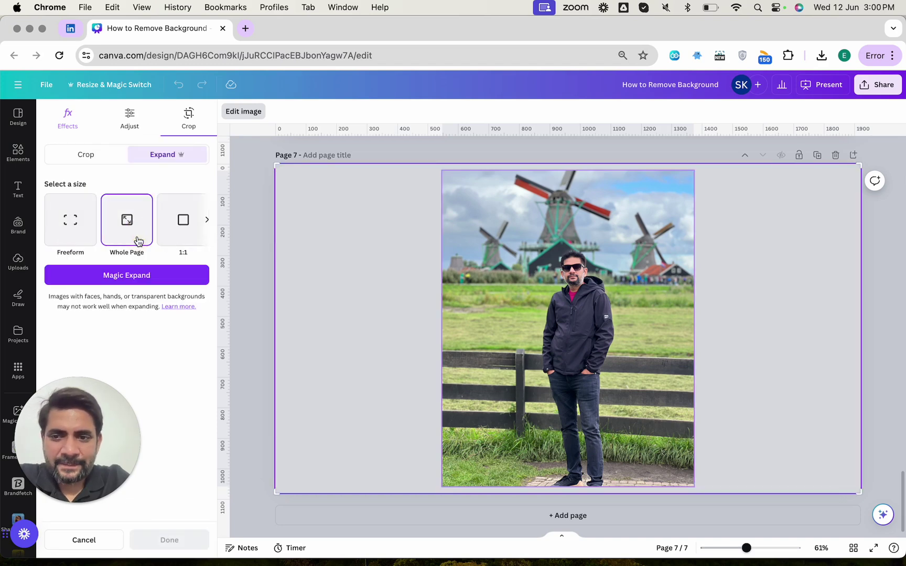
{"action": "left_click", "coordinate": [126, 277]}
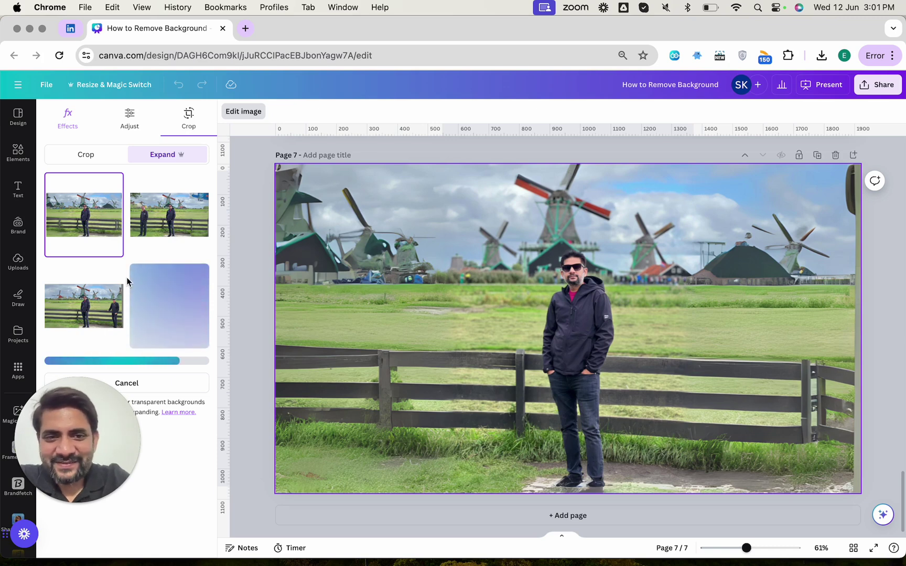
- Preview each generated windmill expansion and apply the first one, with the man standing alone
{"action": "left_click", "coordinate": [154, 226]}
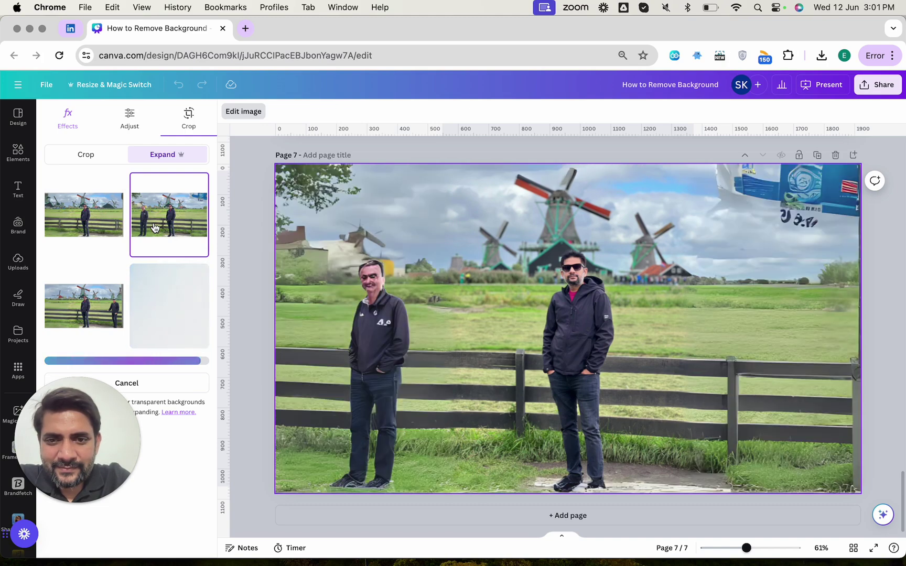
{"action": "left_click", "coordinate": [77, 299]}
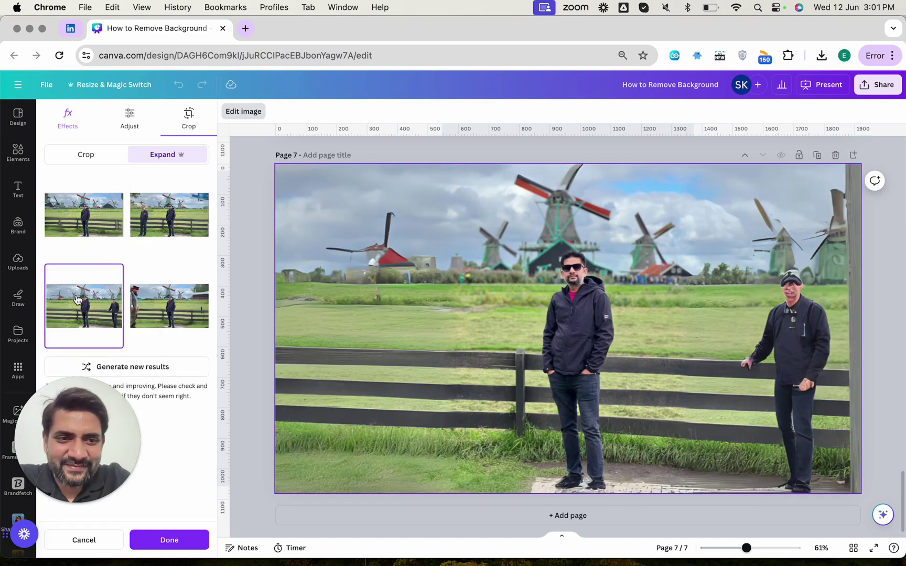
{"action": "left_click", "coordinate": [155, 298]}
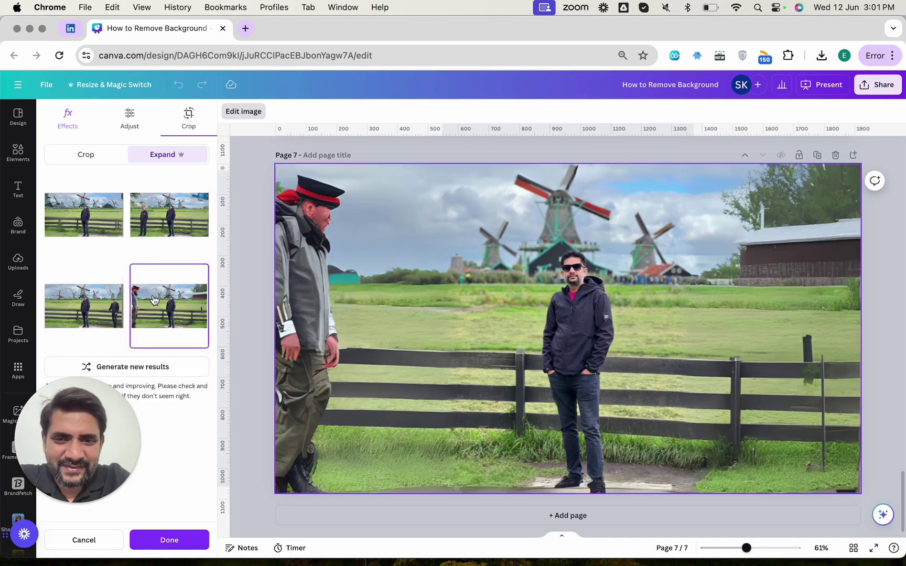
{"action": "left_click", "coordinate": [86, 214]}
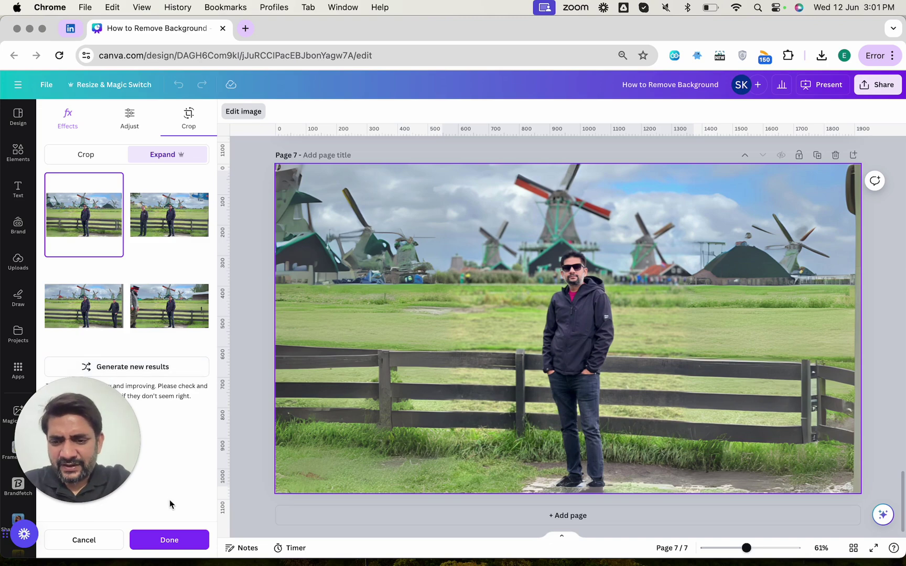
{"action": "left_click", "coordinate": [171, 541]}
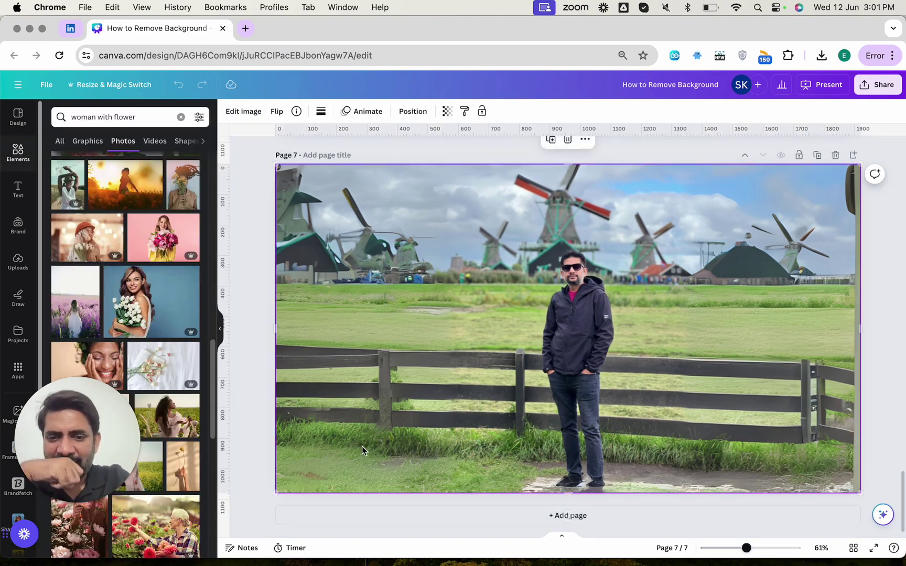
- Add a blank page after page 7 and search the photo elements for "man in office"
{"action": "left_click", "coordinate": [383, 515]}
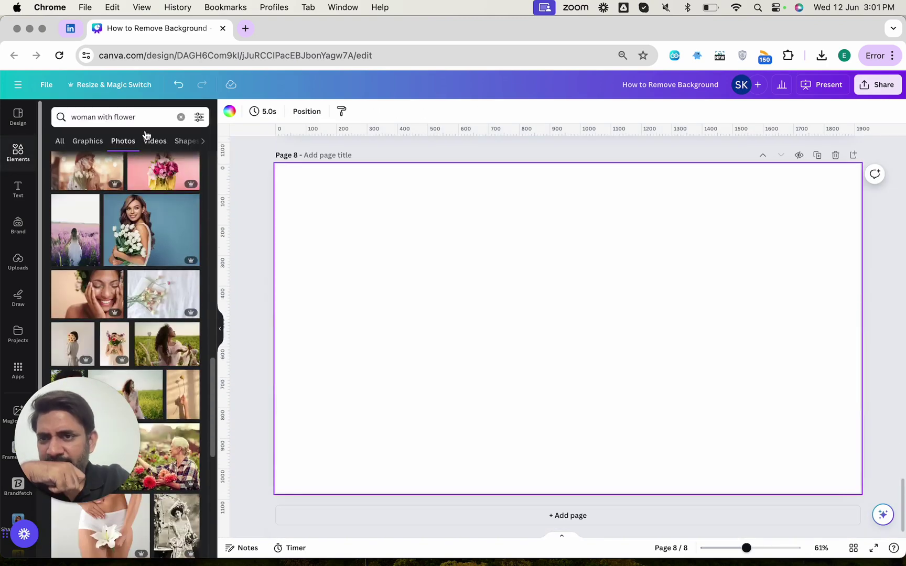
{"action": "left_click", "coordinate": [132, 118]}
{"action": "key", "text": "super+a"}
{"action": "key", "text": "BackSpace"}
{"action": "type", "text": "man i"}
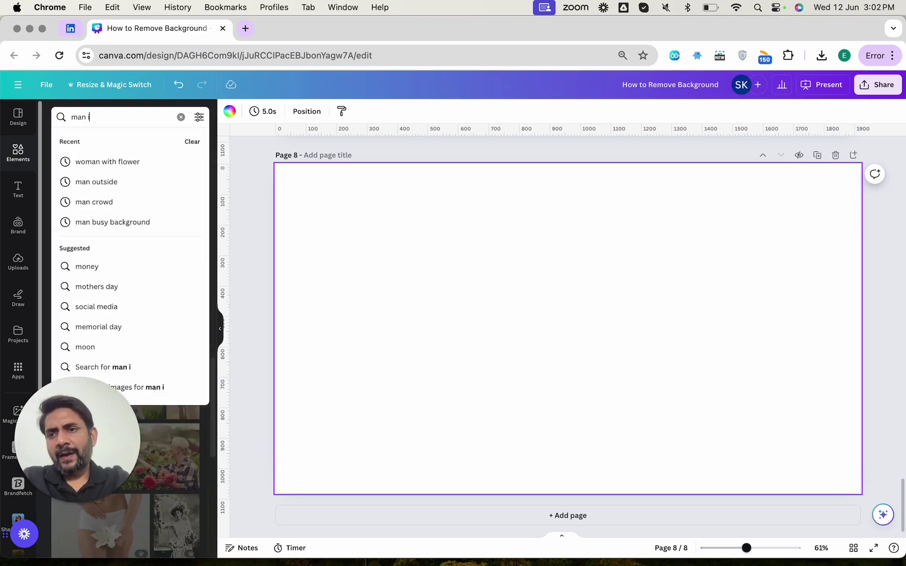
{"action": "type", "text": "n office"}
{"action": "key", "text": "Return"}
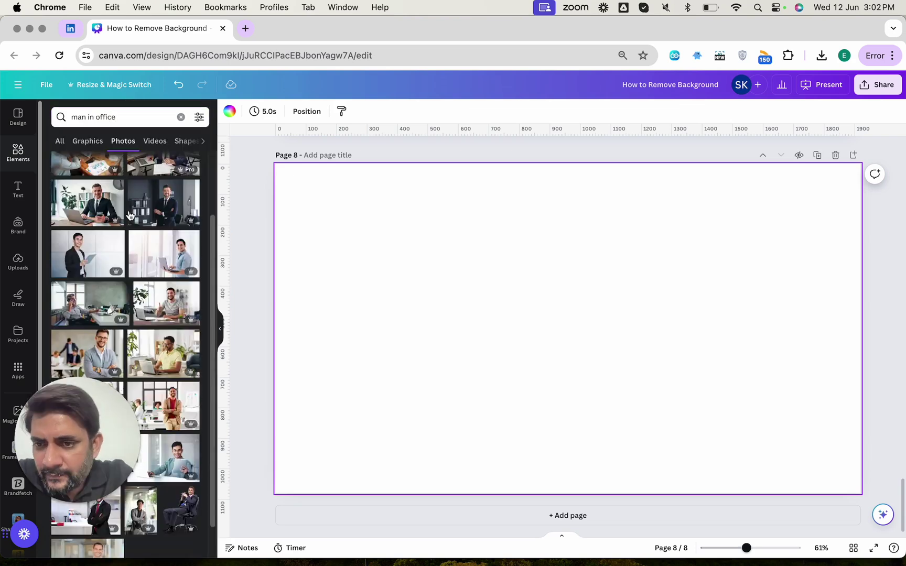
{"action": "scroll", "coordinate": [131, 236], "scroll_direction": "down", "scroll_amount": 1}
{"action": "scroll", "coordinate": [131, 236], "scroll_direction": "down", "scroll_amount": 5}
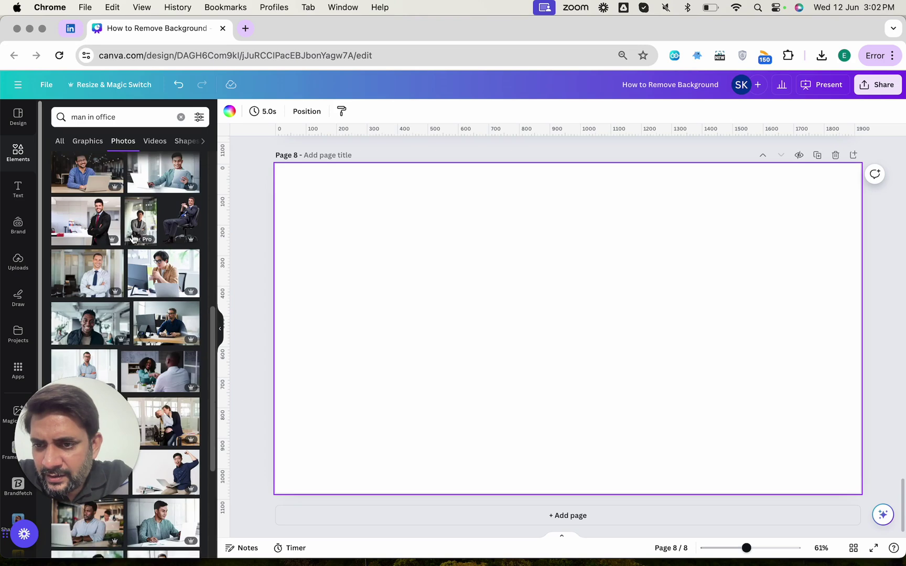
{"action": "scroll", "coordinate": [132, 236], "scroll_direction": "down", "scroll_amount": 8}
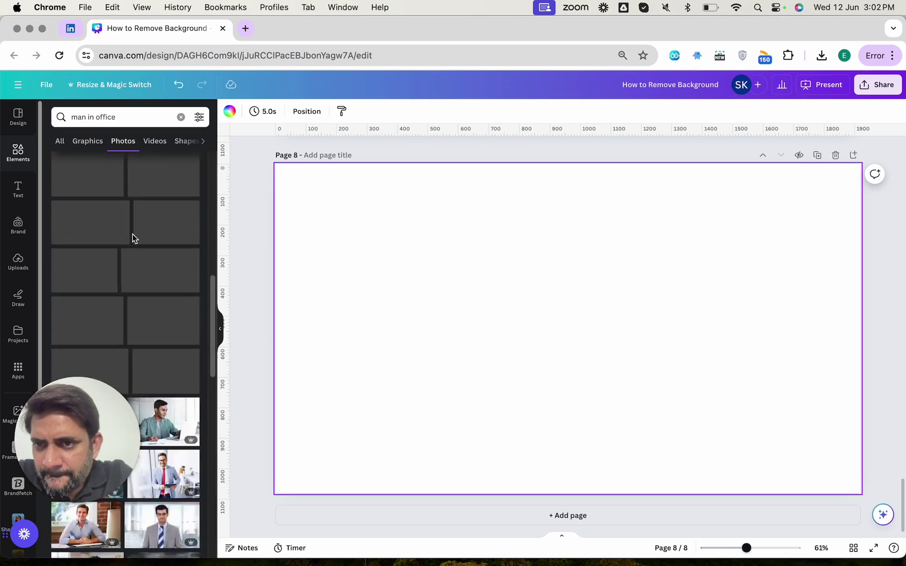
- Refine the photo search to "man in office portrait" and browse the results
{"action": "left_click", "coordinate": [134, 117]}
{"action": "type", "text": "port"}
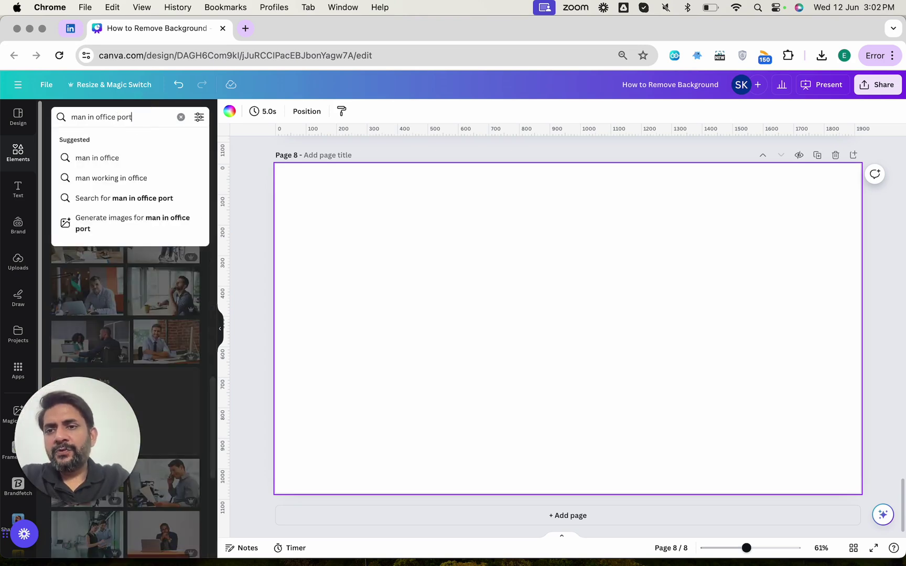
{"action": "type", "text": "rait"}
{"action": "key", "text": "Return"}
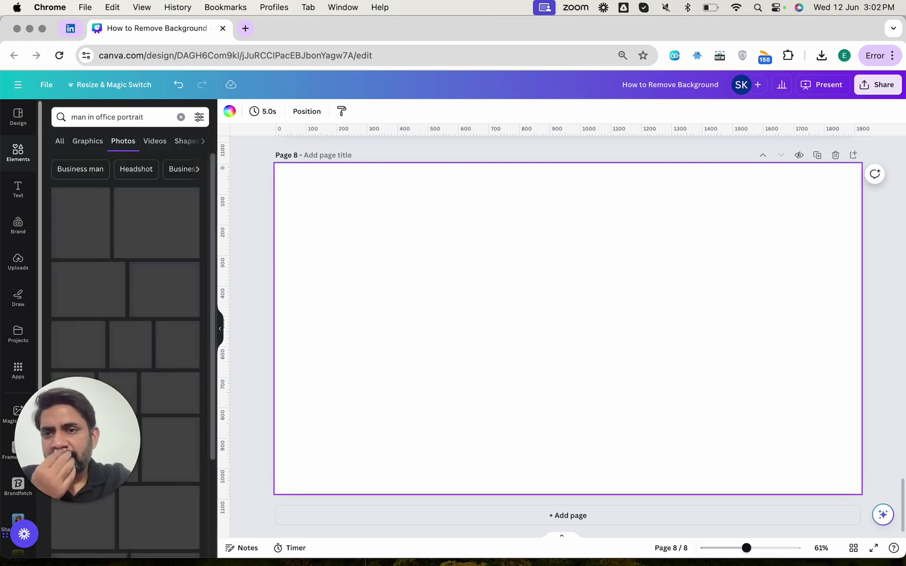
{"action": "scroll", "coordinate": [136, 236], "scroll_direction": "down", "scroll_amount": 5}
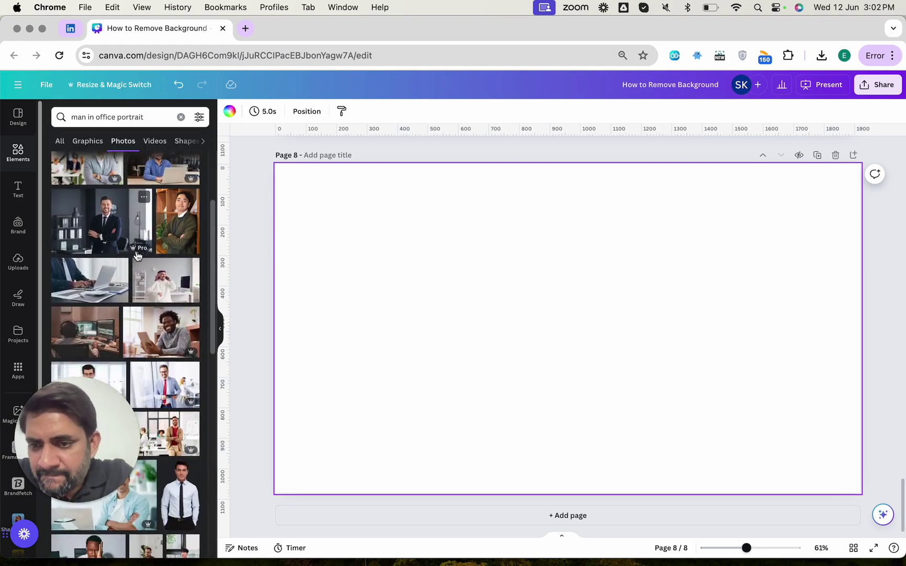
{"action": "scroll", "coordinate": [137, 256], "scroll_direction": "down", "scroll_amount": 3}
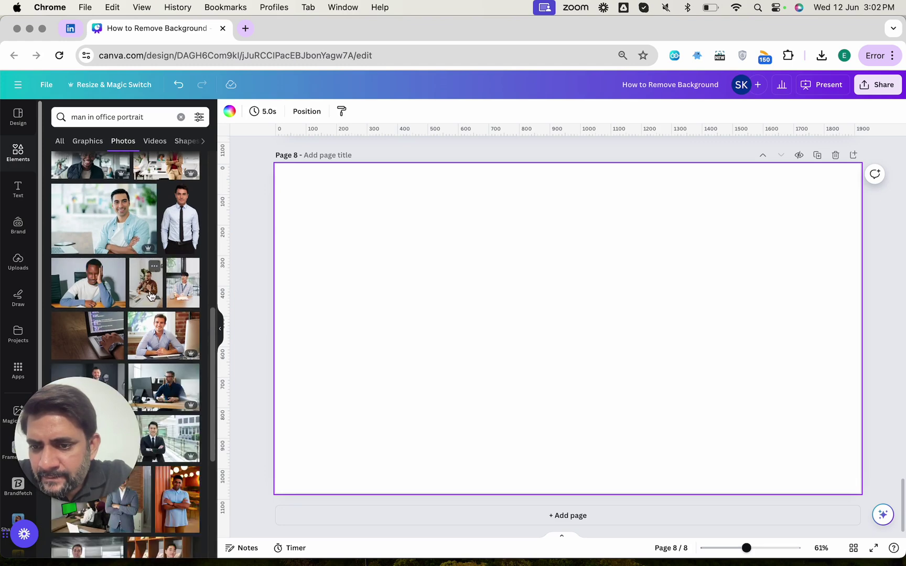
{"action": "scroll", "coordinate": [150, 296], "scroll_direction": "down", "scroll_amount": 5}
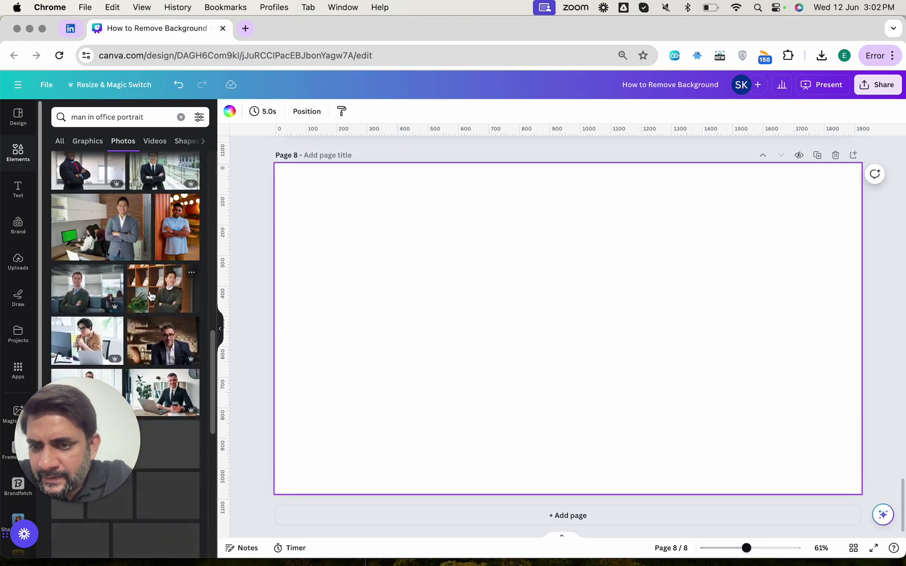
{"action": "scroll", "coordinate": [150, 295], "scroll_direction": "up", "scroll_amount": 5}
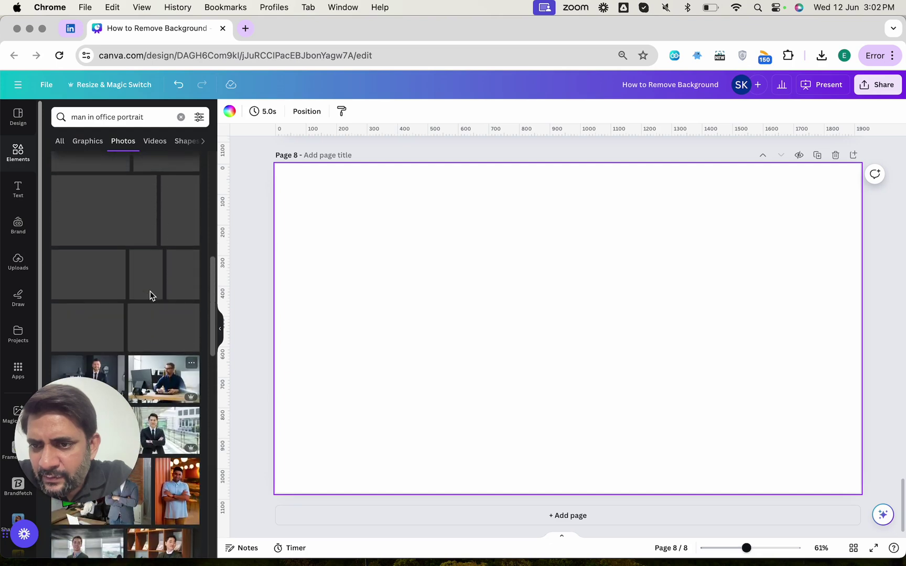
{"action": "left_click", "coordinate": [151, 295]}
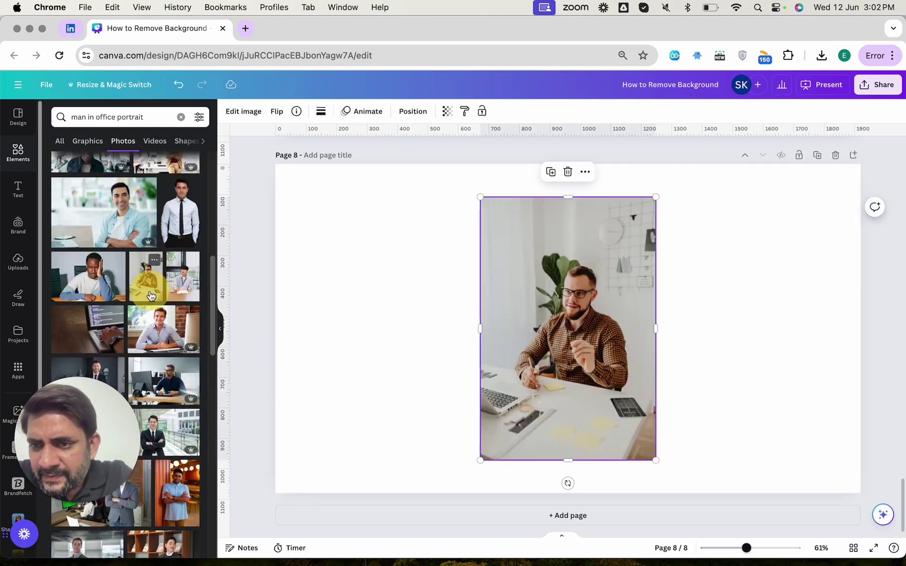
{"action": "key", "text": "Delete"}
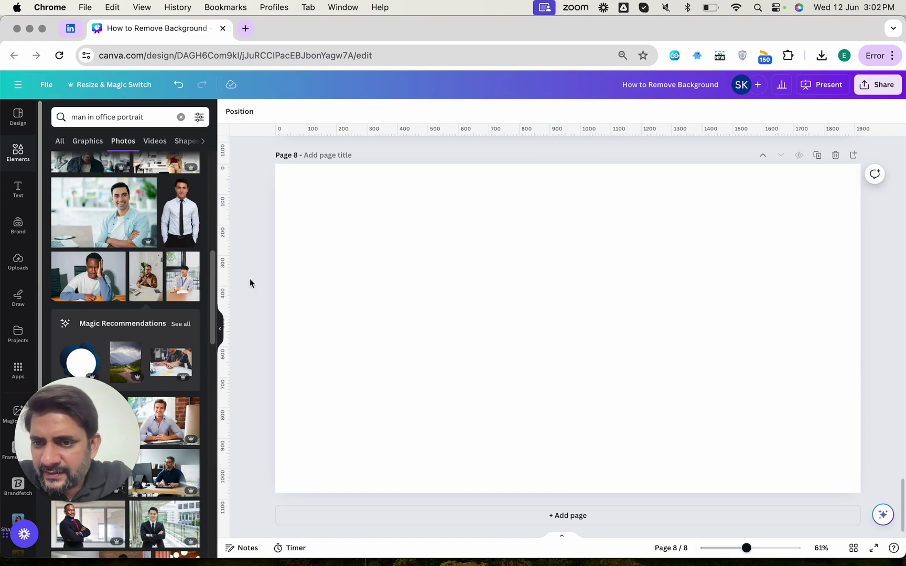
- Add the photo of the person in green reaching for paper planes against yellow to page 8, slightly left of centre
{"action": "scroll", "coordinate": [180, 288], "scroll_direction": "up", "scroll_amount": 3}
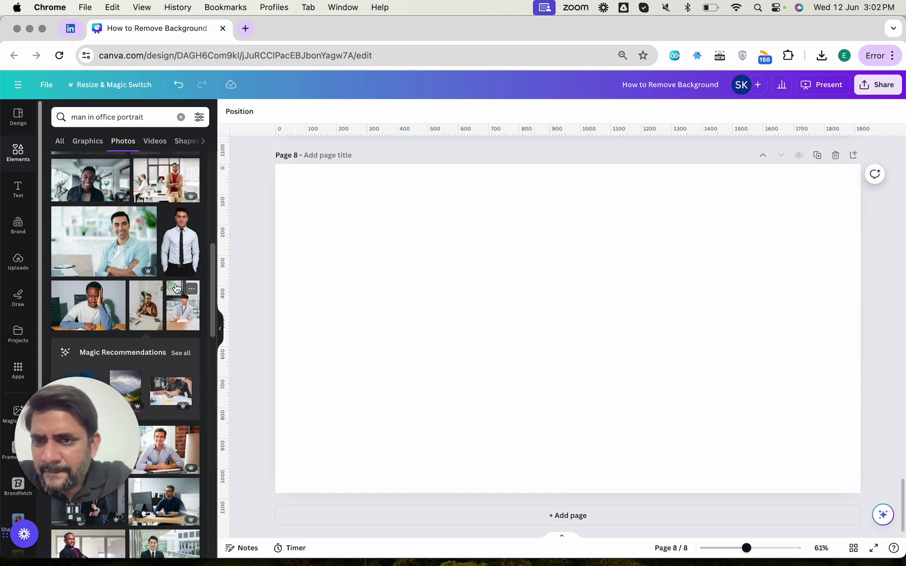
{"action": "scroll", "coordinate": [176, 288], "scroll_direction": "up", "scroll_amount": 3}
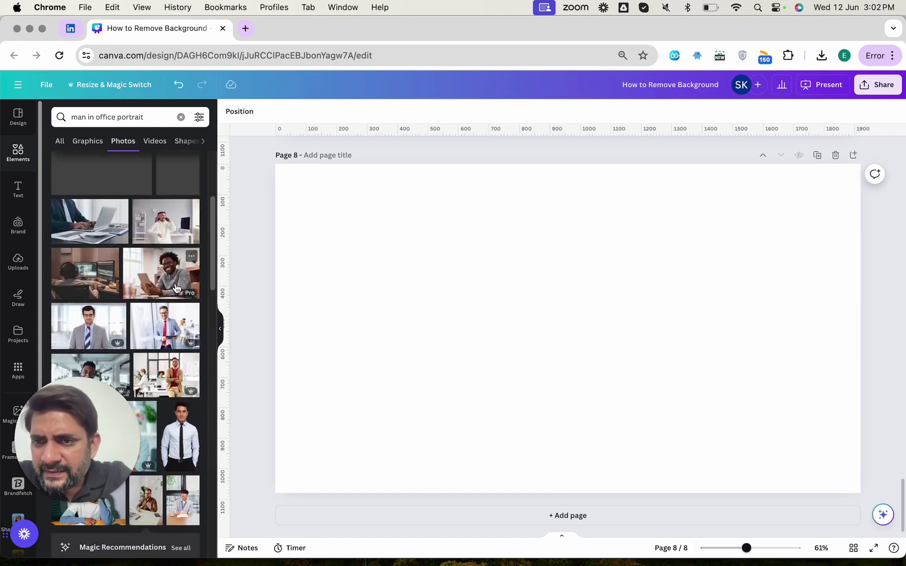
{"action": "scroll", "coordinate": [176, 288], "scroll_direction": "up", "scroll_amount": 3}
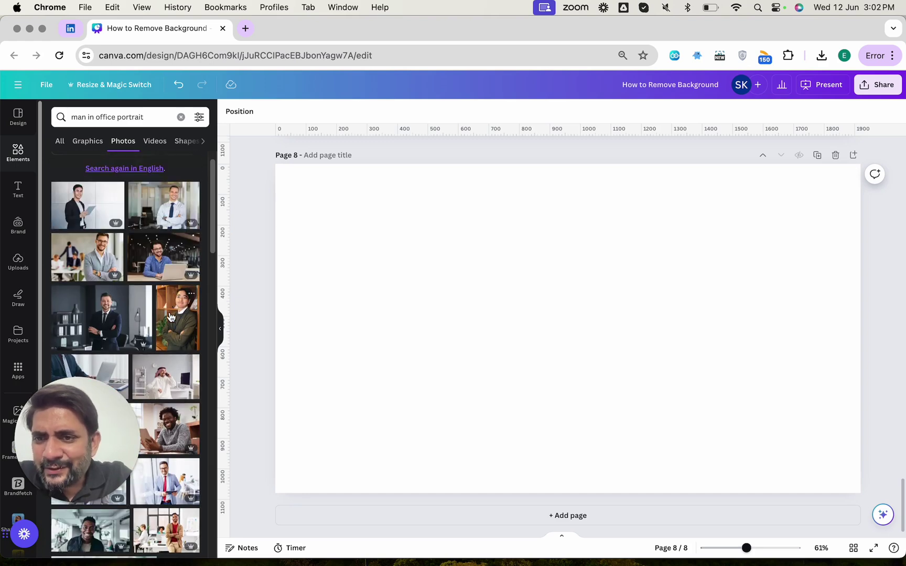
{"action": "scroll", "coordinate": [170, 316], "scroll_direction": "down", "scroll_amount": 10}
{"action": "scroll", "coordinate": [171, 316], "scroll_direction": "down", "scroll_amount": 10}
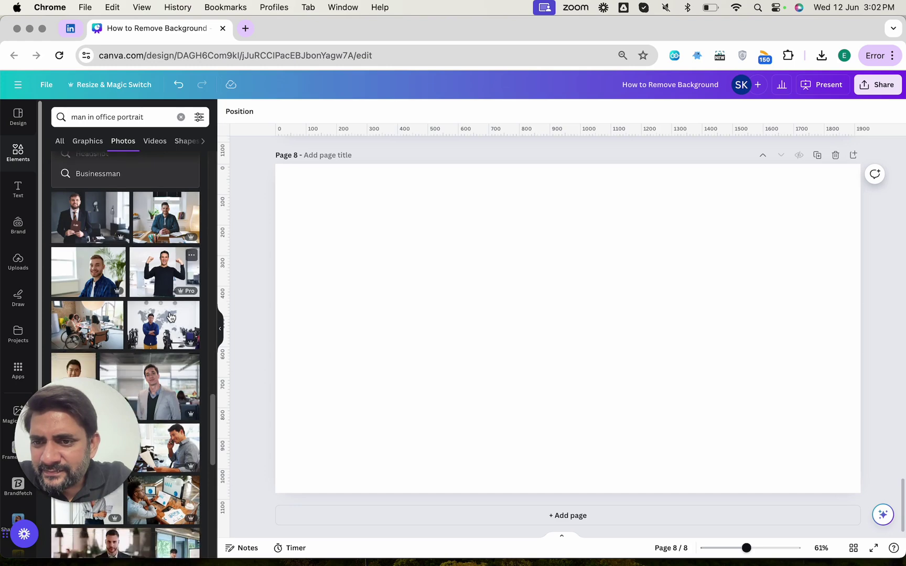
{"action": "scroll", "coordinate": [170, 316], "scroll_direction": "down", "scroll_amount": 12}
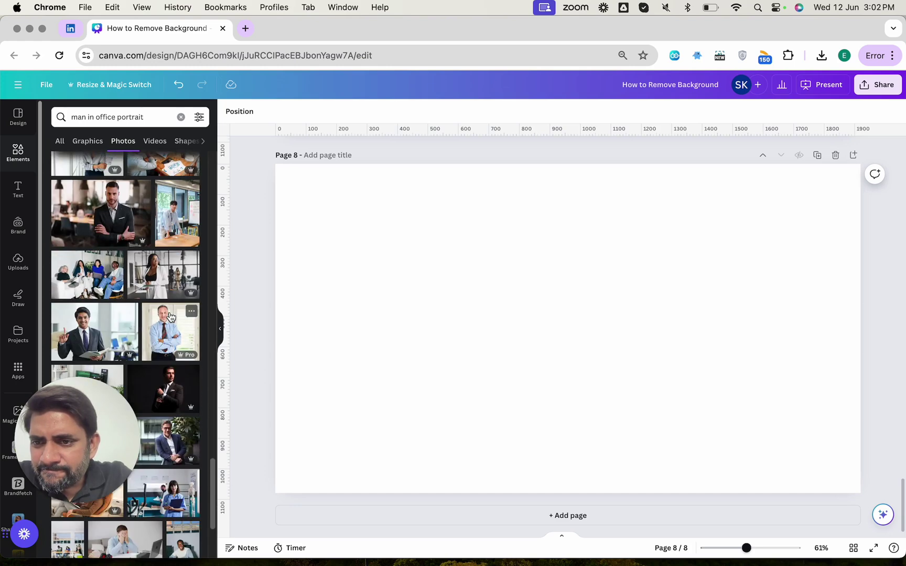
{"action": "scroll", "coordinate": [170, 317], "scroll_direction": "down", "scroll_amount": 12}
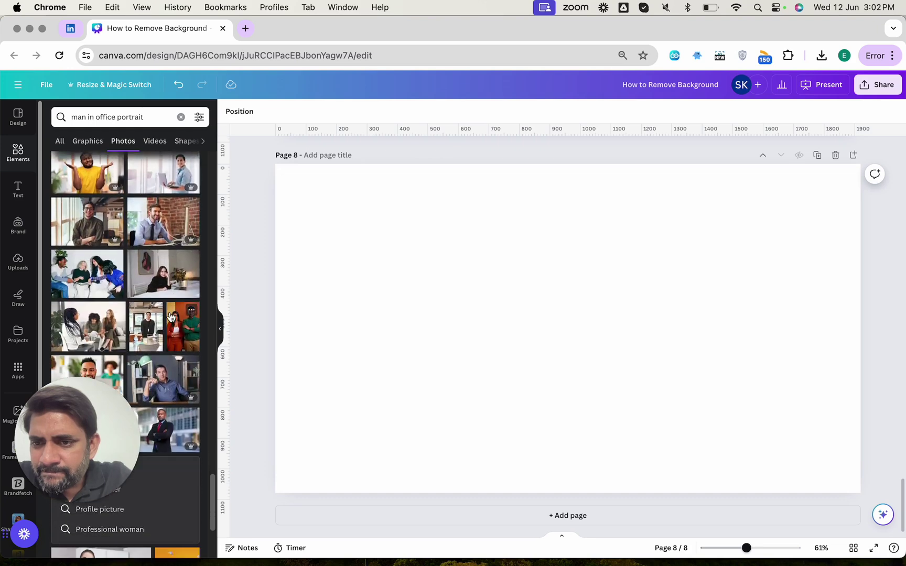
{"action": "scroll", "coordinate": [171, 316], "scroll_direction": "down", "scroll_amount": 10}
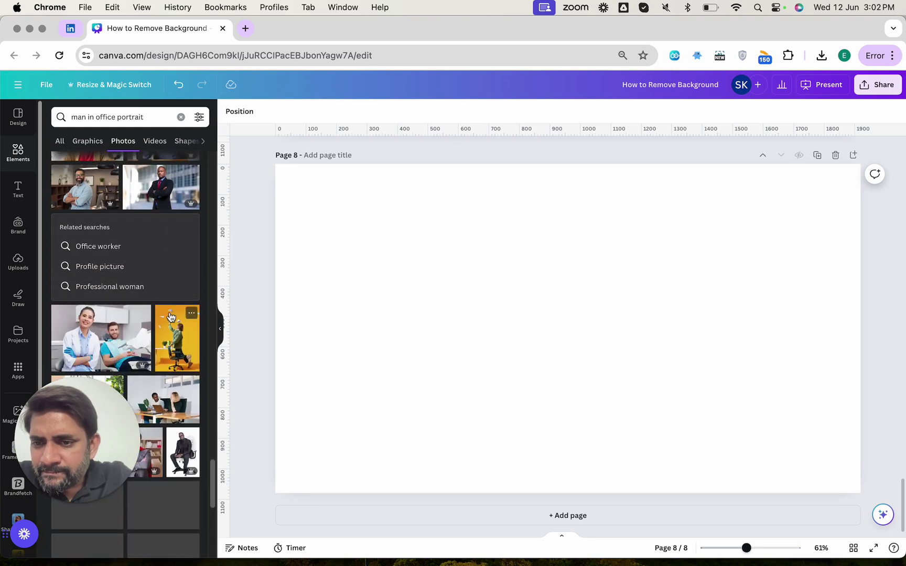
{"action": "scroll", "coordinate": [170, 316], "scroll_direction": "down", "scroll_amount": 5}
{"action": "left_click", "coordinate": [176, 229]}
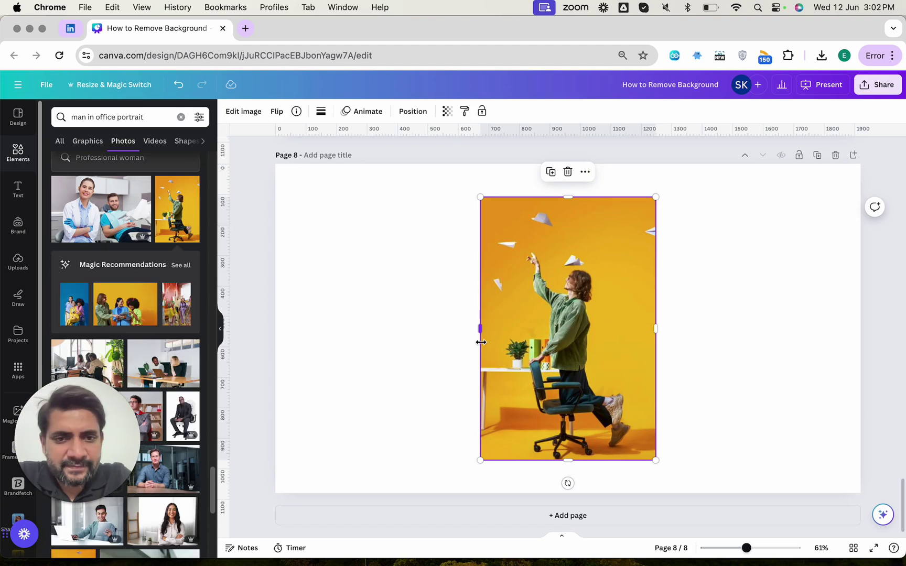
{"action": "mouse_move", "coordinate": [538, 331]}
{"action": "left_mouse_down"}
{"action": "mouse_move", "coordinate": [517, 332]}
{"action": "mouse_move", "coordinate": [531, 334]}
{"action": "left_mouse_up"}
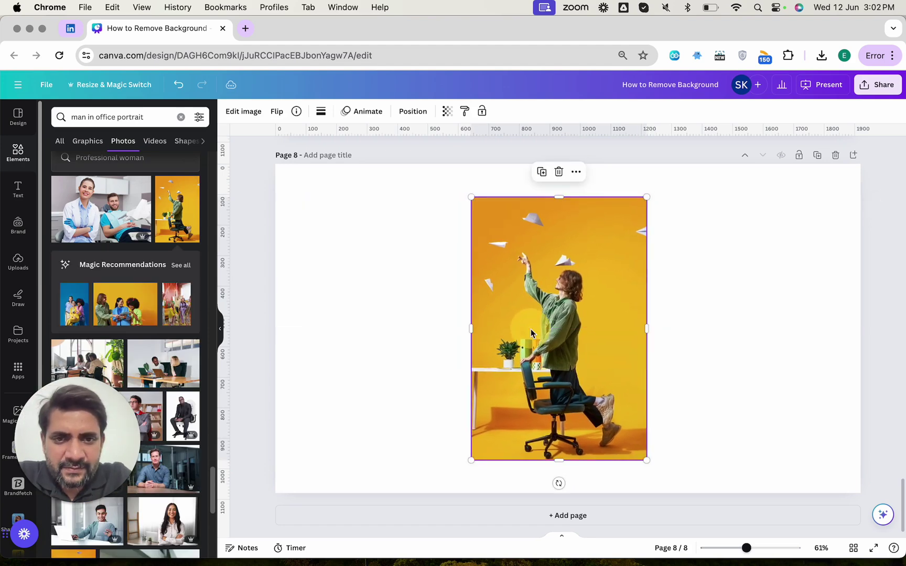
- Run Magic Expand at Whole Page size on page 8's paper-plane photo
{"action": "left_click", "coordinate": [244, 111]}
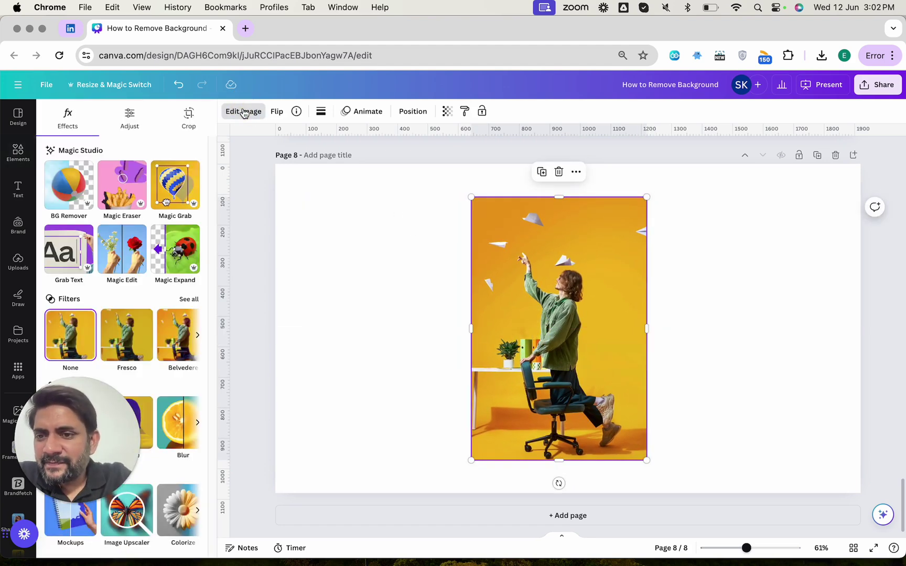
{"action": "left_click", "coordinate": [168, 249]}
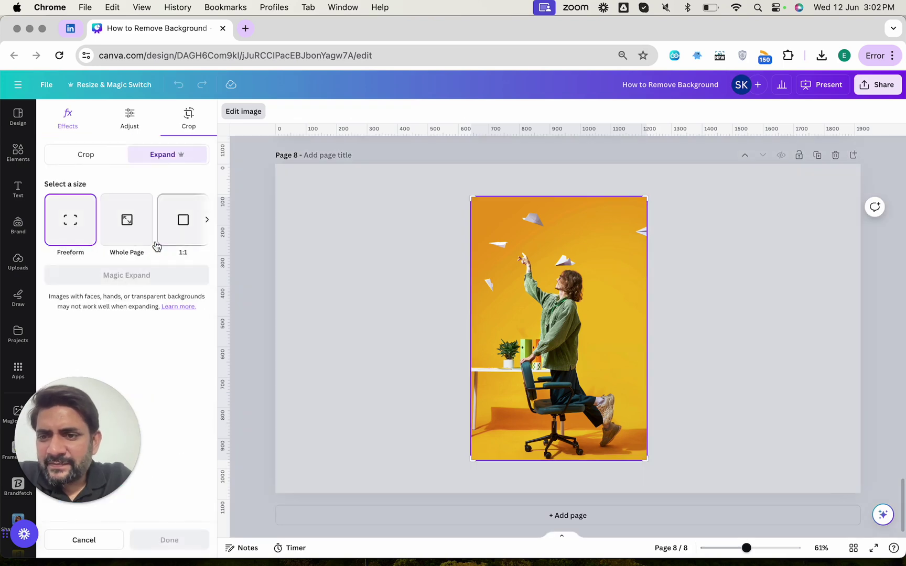
{"action": "left_click", "coordinate": [139, 236]}
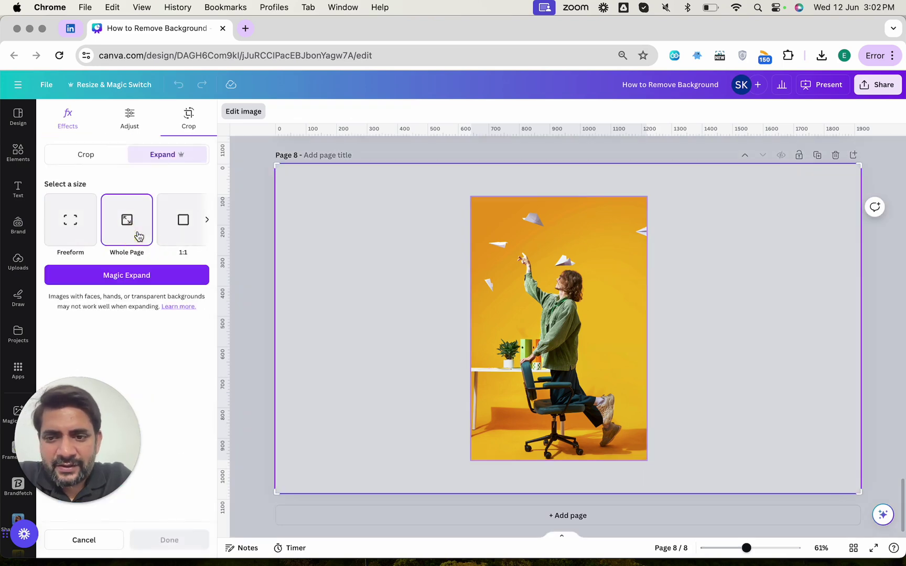
{"action": "left_click", "coordinate": [170, 281]}
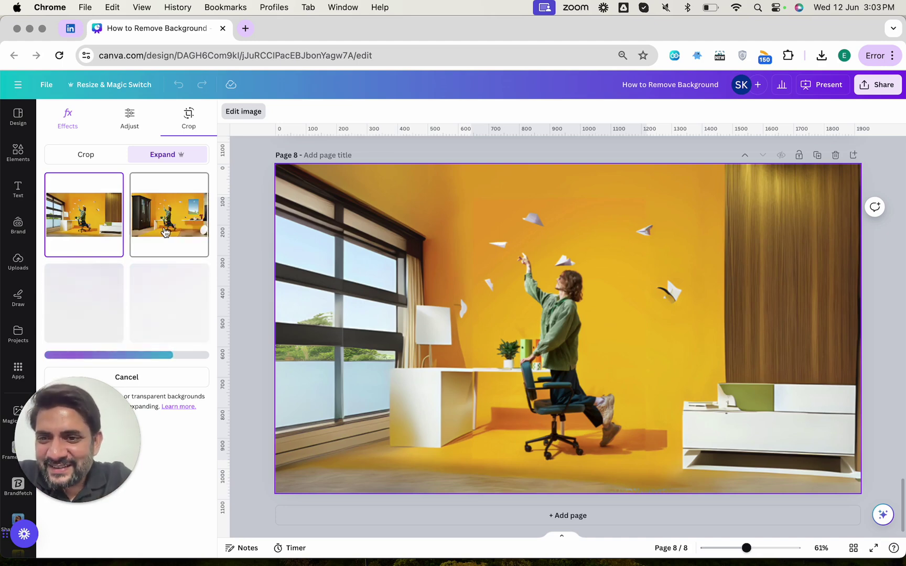
- Preview the generated paper-plane expansions and select the second one, with the dark cabinet and the framed sky picture
{"action": "left_click", "coordinate": [165, 232]}
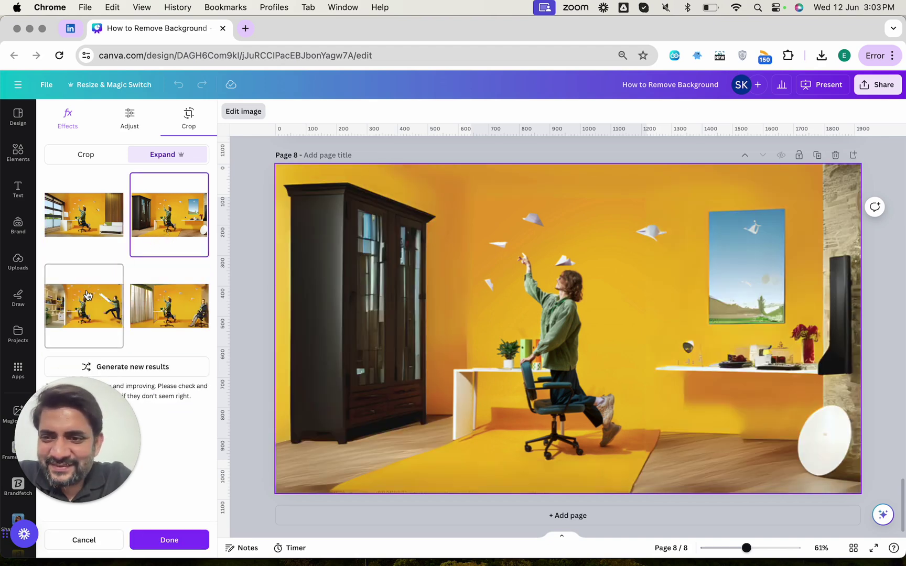
{"action": "left_click", "coordinate": [81, 309]}
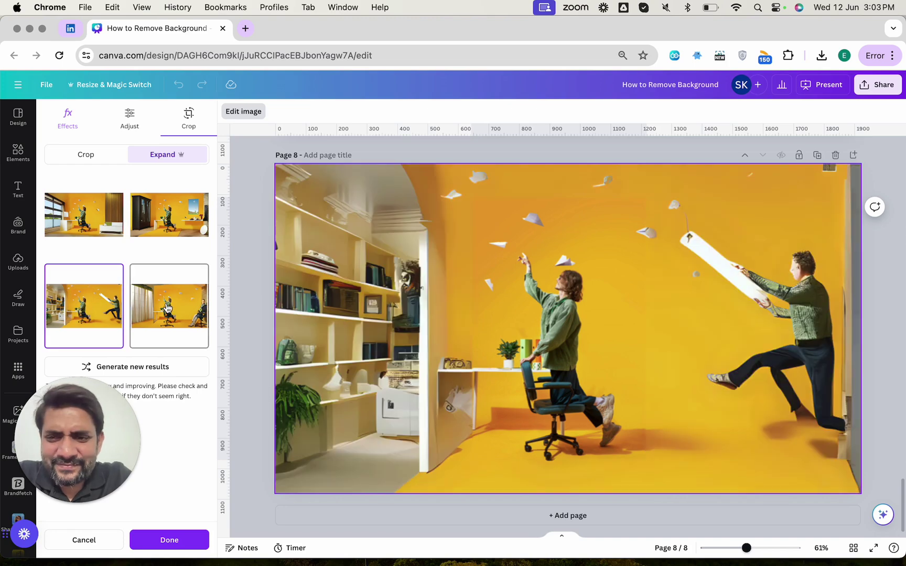
{"action": "left_click", "coordinate": [166, 307]}
{"action": "left_click", "coordinate": [161, 224]}
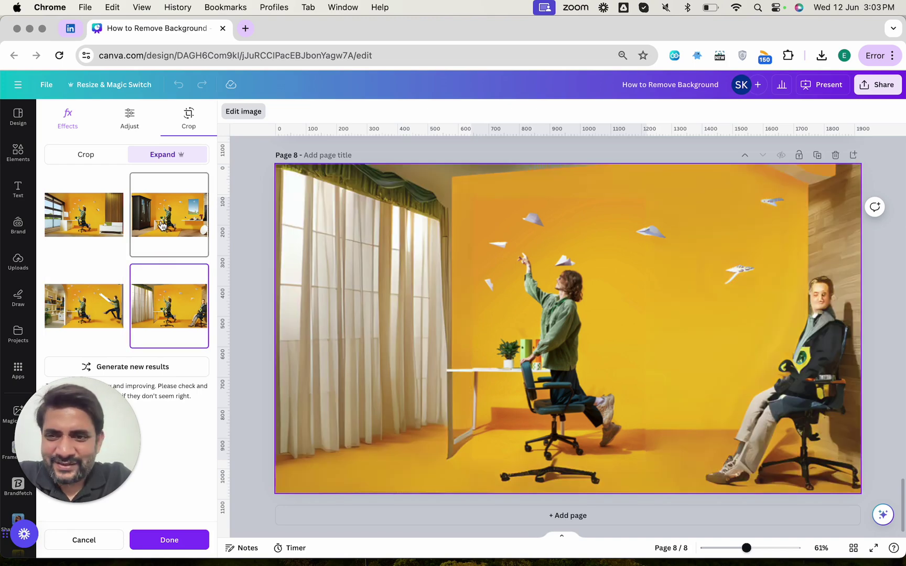
{"action": "left_click", "coordinate": [99, 220]}
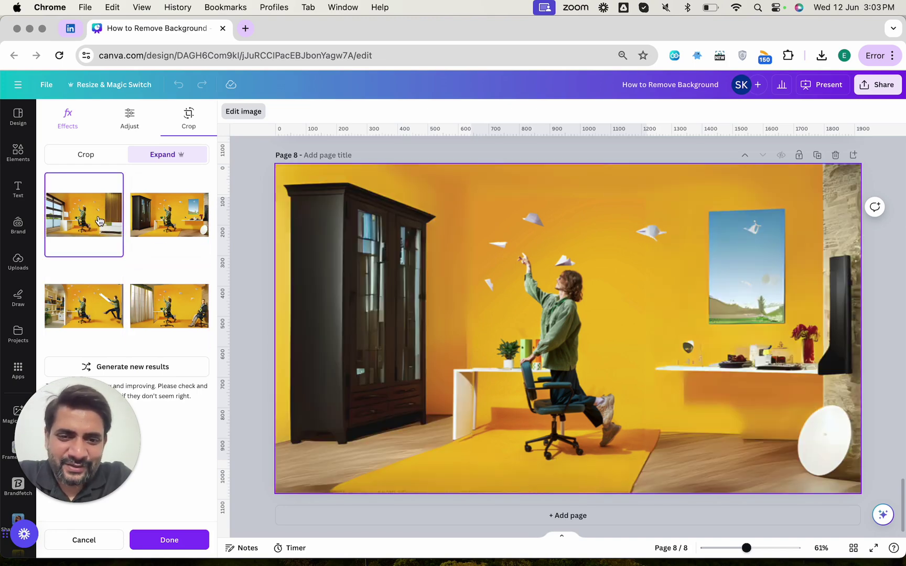
{"action": "left_click", "coordinate": [154, 216]}
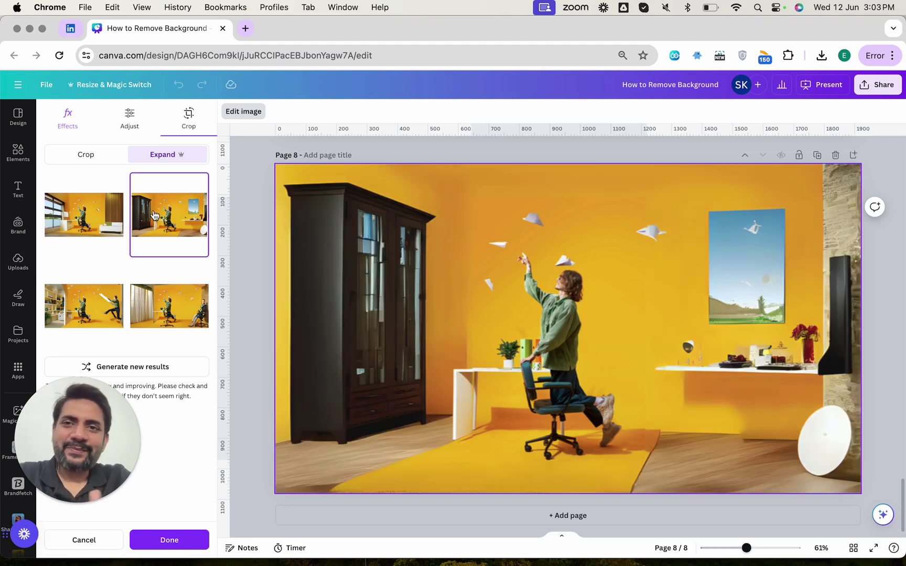